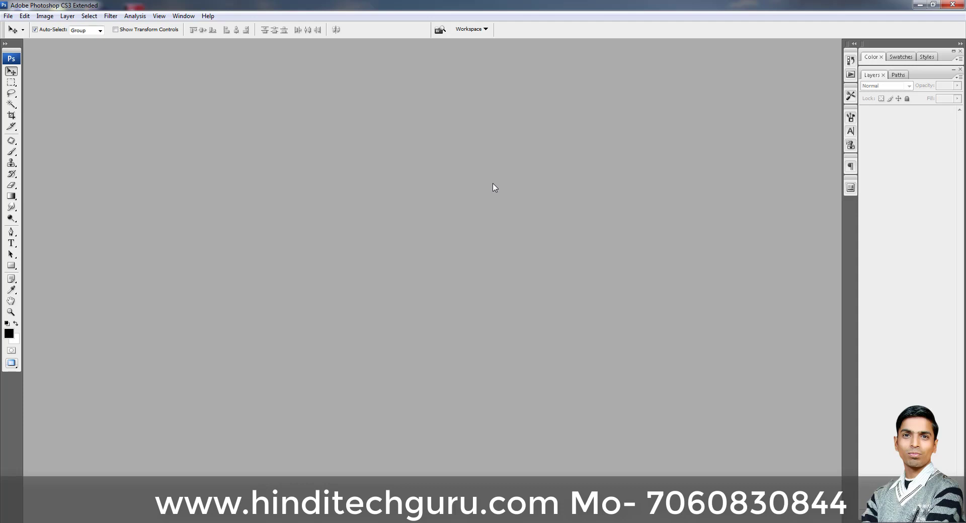
- Close Photoshop and locate Adobe Photoshop CS3 in the Start menu's All Programs list
{"action": "left_click", "coordinate": [951, 5]}
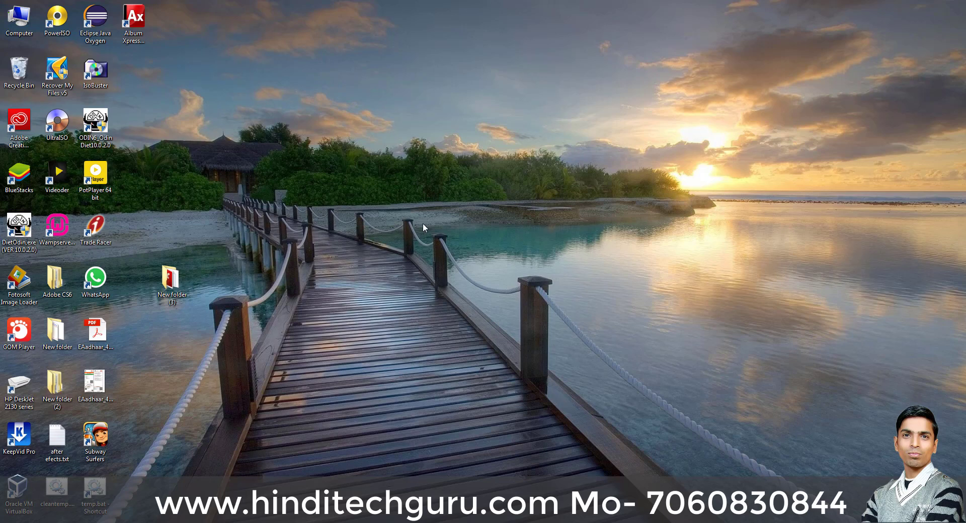
{"action": "key", "text": "super"}
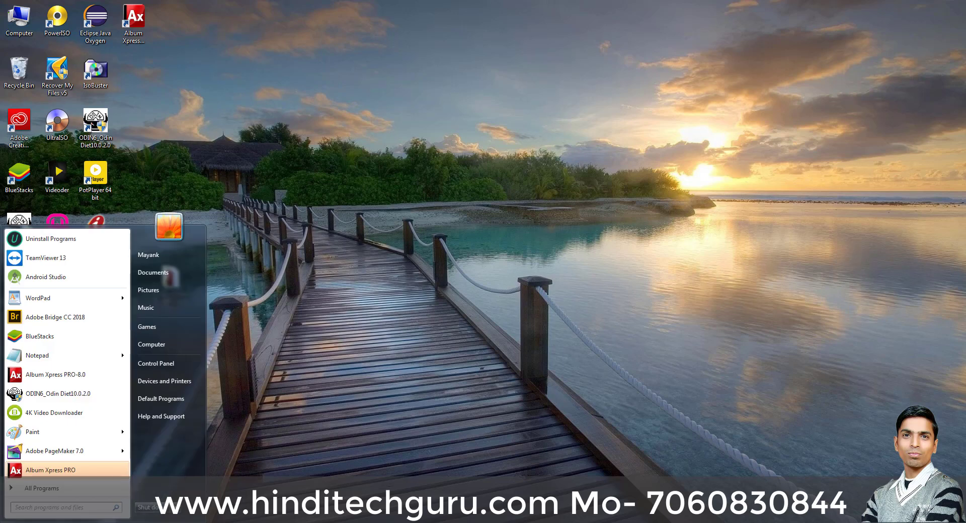
{"action": "left_click", "coordinate": [47, 492]}
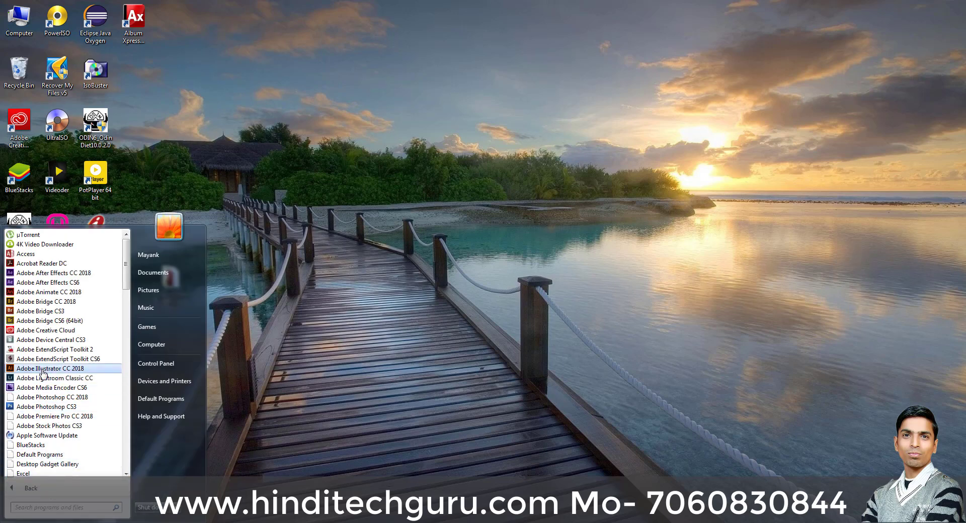
{"action": "scroll", "coordinate": [43, 365], "scroll_direction": "down", "scroll_amount": 1}
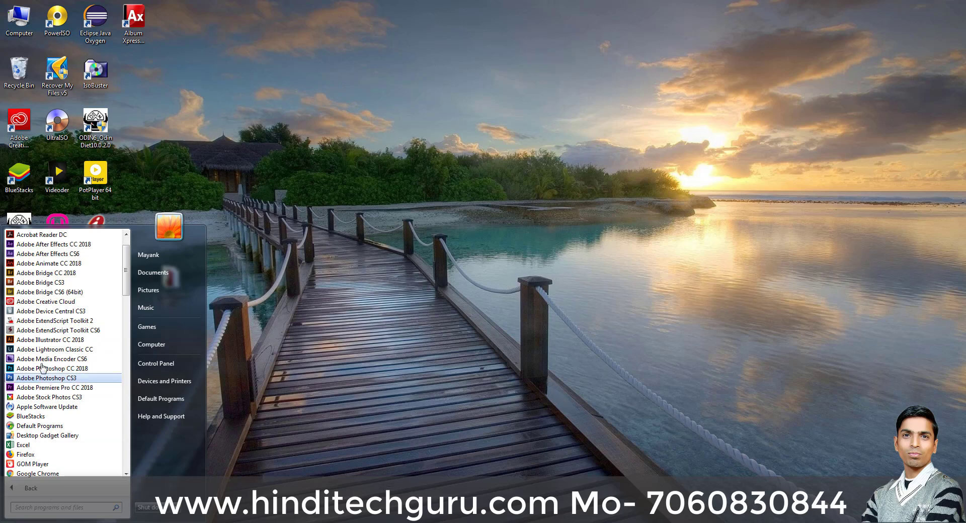
- Send an Adobe Photoshop CS3 shortcut to the desktop and drag it to the upper middle
{"action": "right_click", "coordinate": [59, 380]}
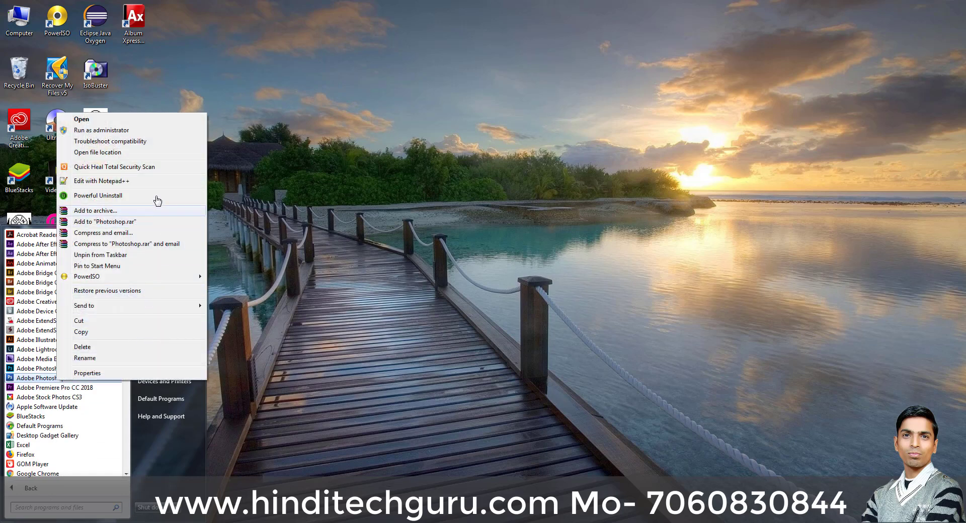
{"action": "mouse_move", "coordinate": [83, 306]}
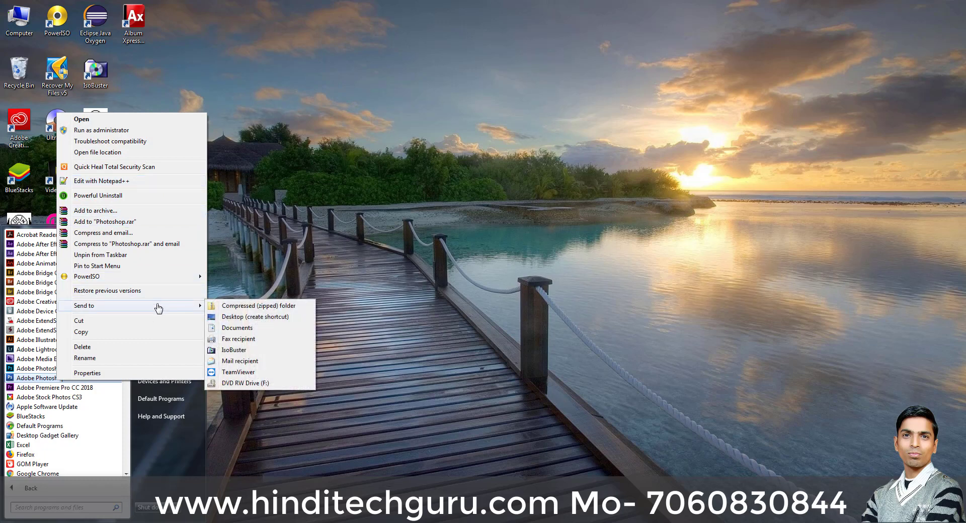
{"action": "left_click", "coordinate": [266, 317]}
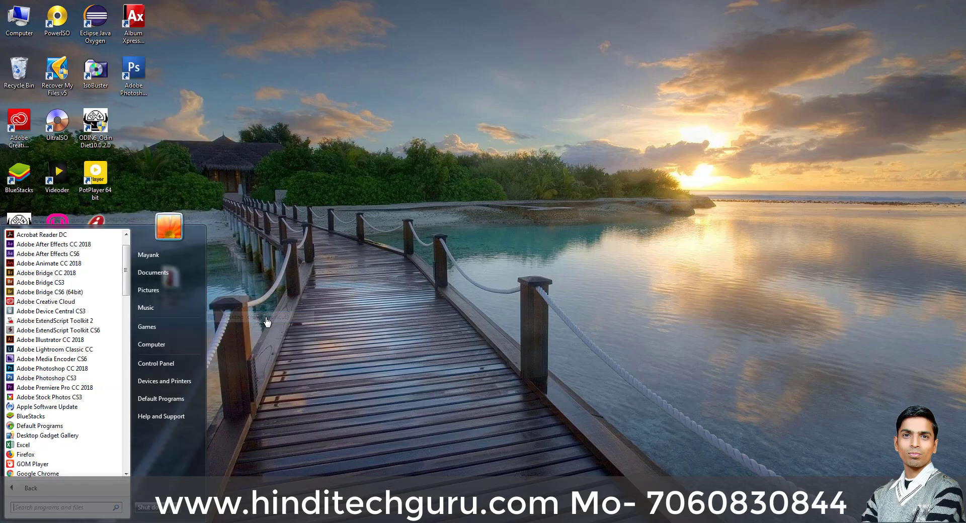
{"action": "left_click", "coordinate": [264, 201]}
{"action": "left_click_drag", "start_coordinate": [148, 84], "coordinate": [479, 103]}
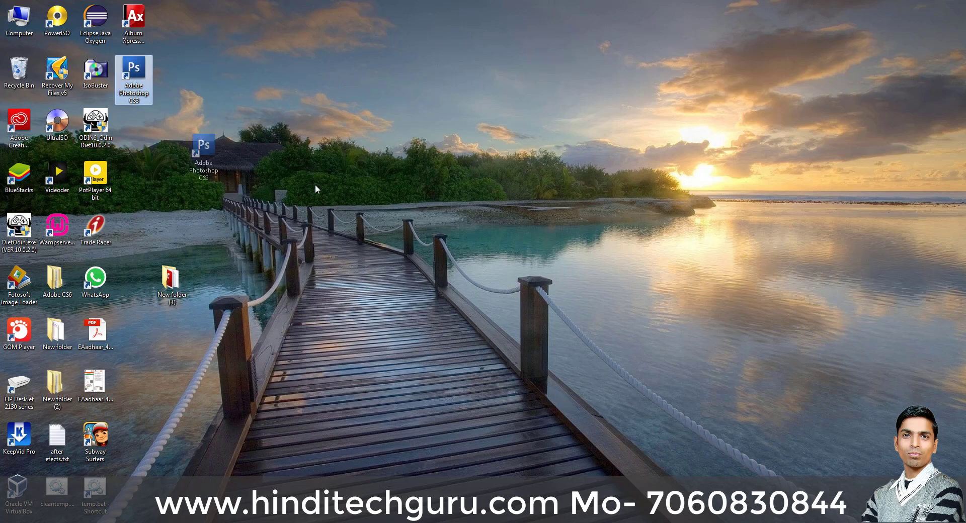
- Deselect the Photoshop CS3 shortcut by clicking empty desktop, leaving it at the top centre
{"action": "left_click", "coordinate": [425, 165]}
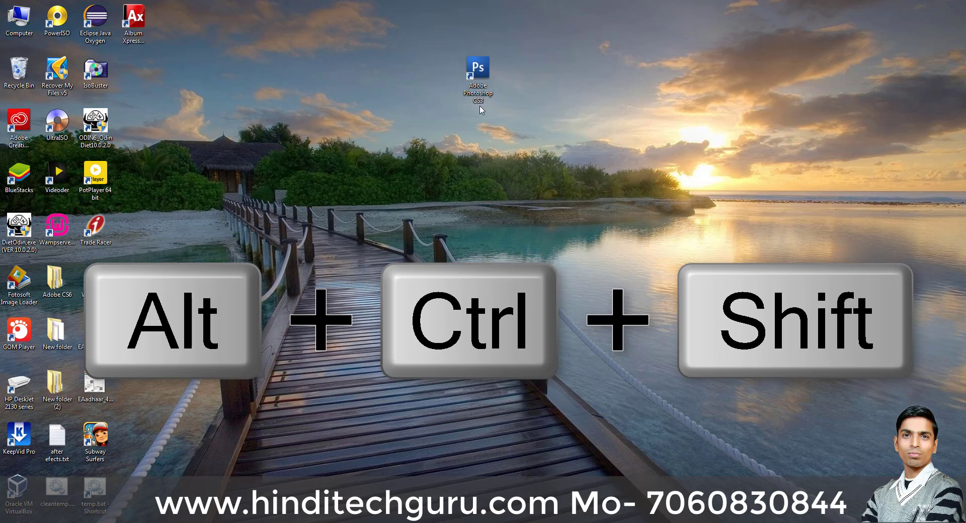
- Open the Photoshop CS3 shortcut while holding Alt+Ctrl+Shift to get the delete-settings prompt
{"action": "right_click", "coordinate": [477, 81]}
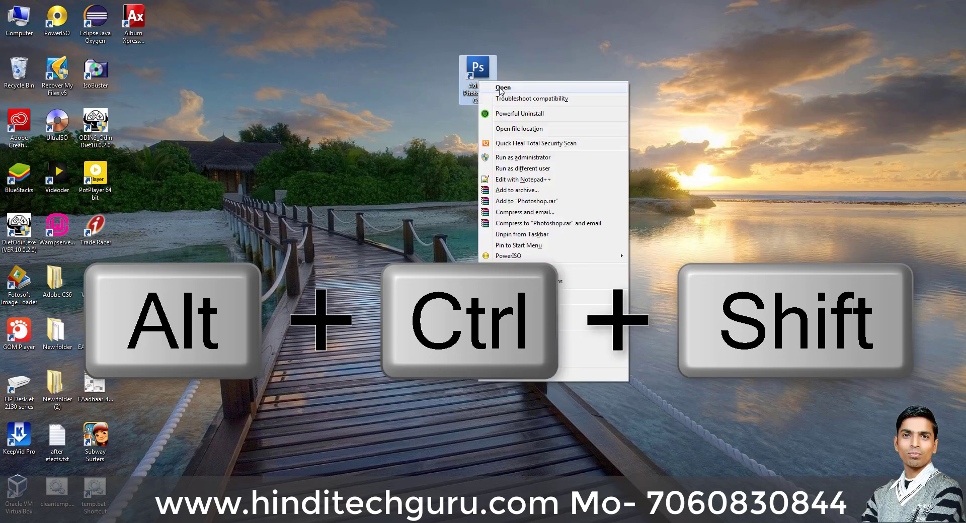
{"action": "left_click", "coordinate": [500, 89], "text": "ctrl+alt+shift"}
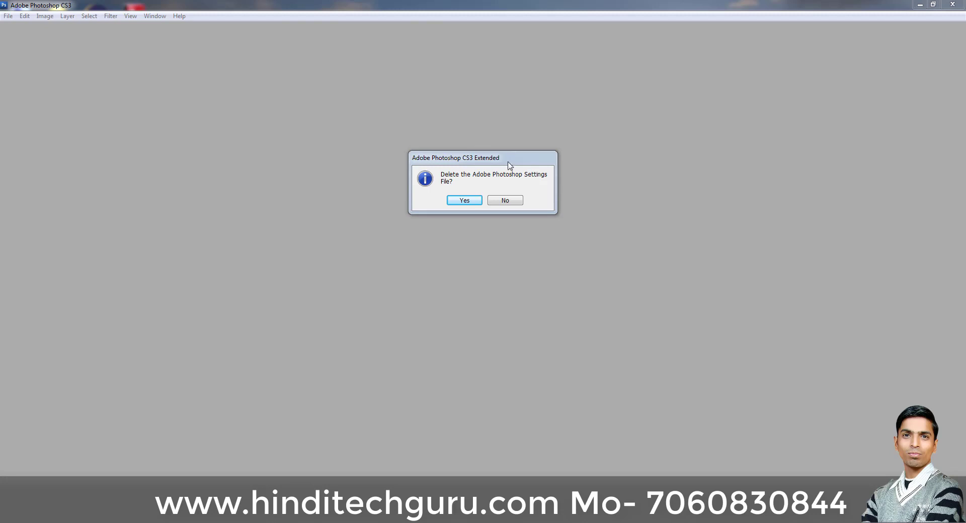
- Answer Yes to delete the Adobe Photoshop Settings File so Photoshop starts with default panels
{"action": "left_click", "coordinate": [465, 201]}
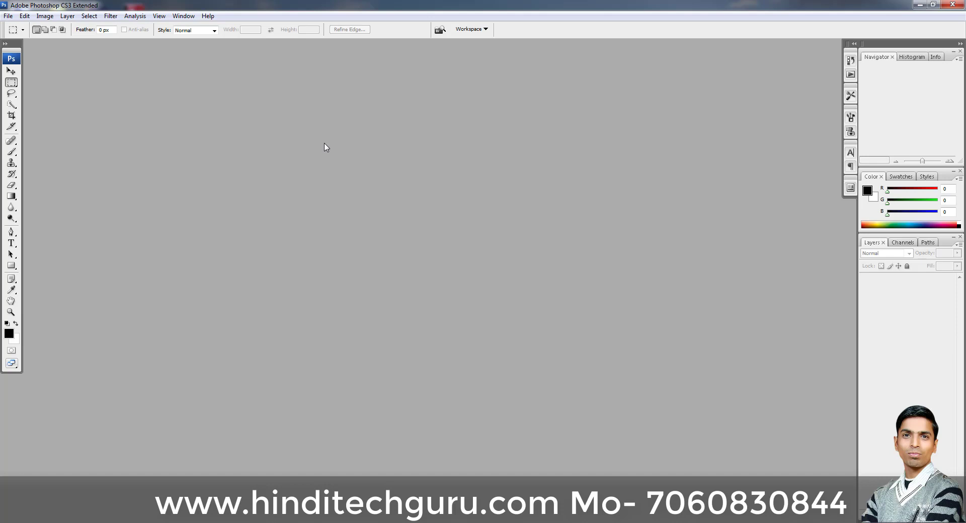
{"action": "left_click", "coordinate": [918, 4]}
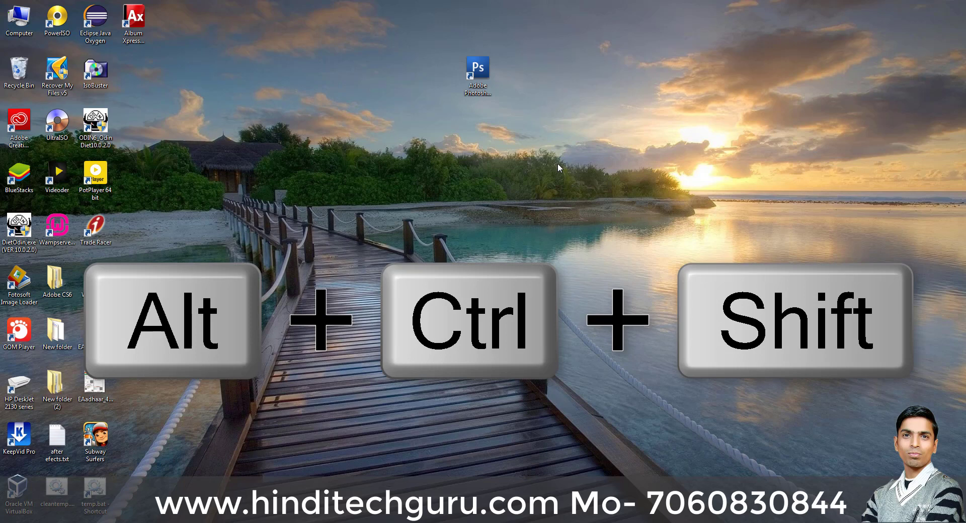
{"action": "right_click", "coordinate": [482, 82]}
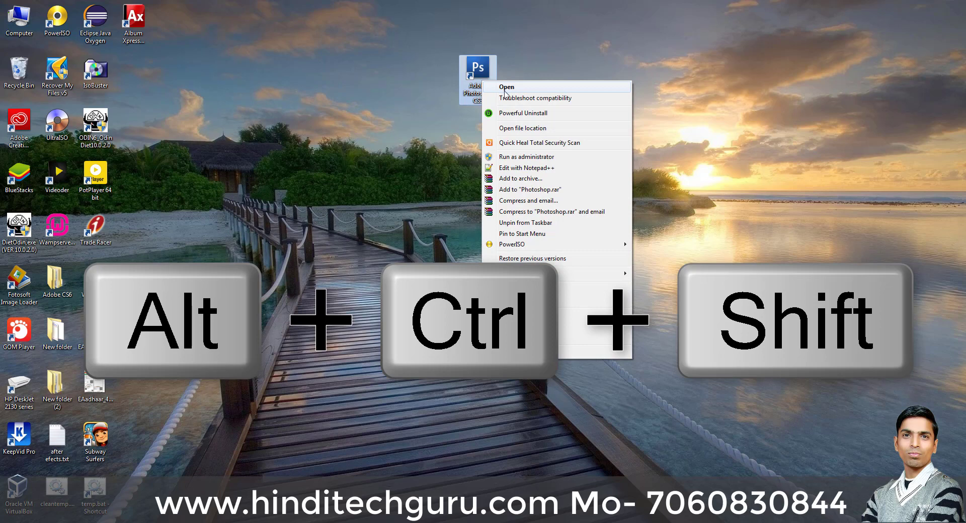
{"action": "left_click", "coordinate": [719, 131]}
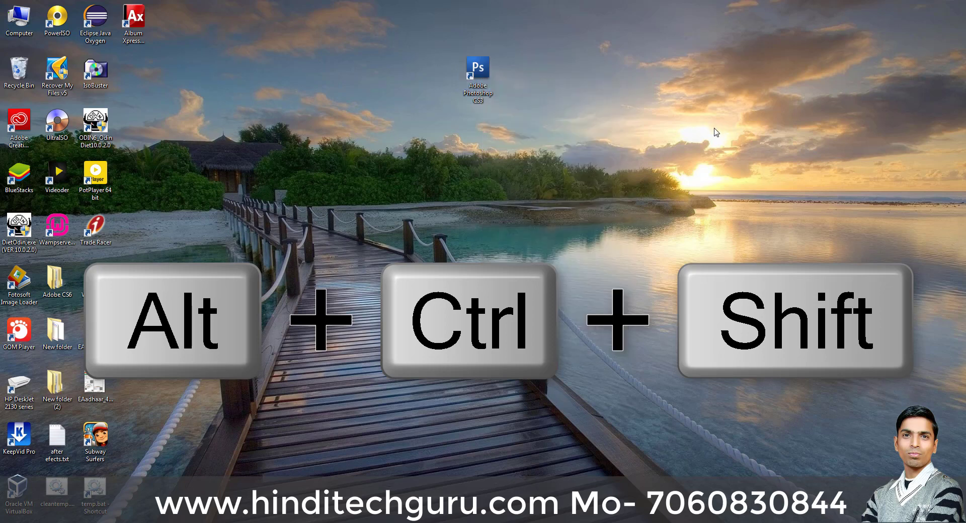